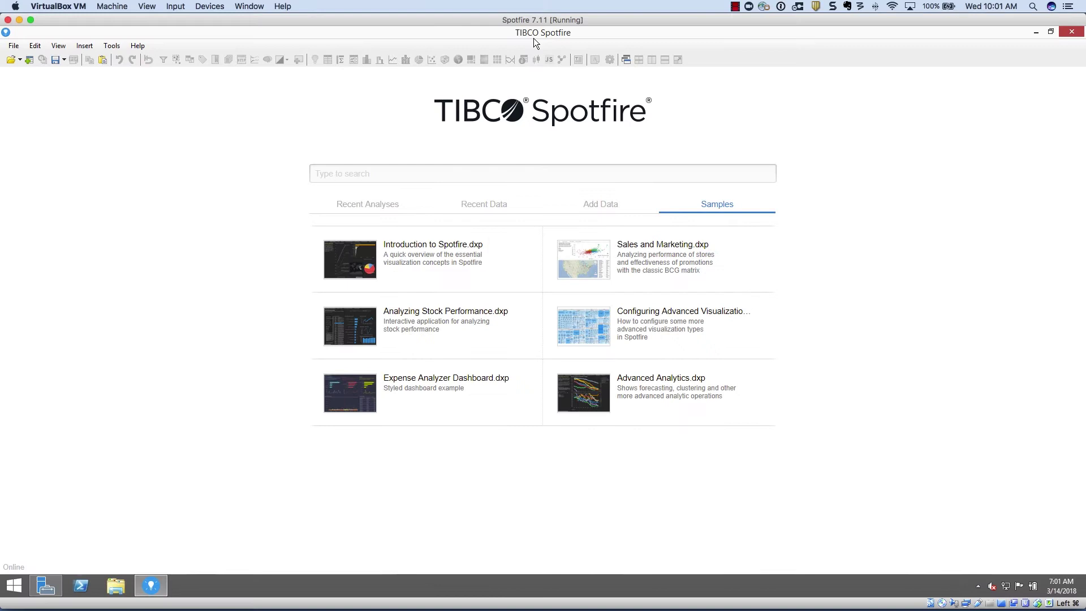
Step: In Spotfire's Information Designer, open the Medical_Data information link under InfoLink Testing
{"action": "left_click", "coordinate": [113, 47]}
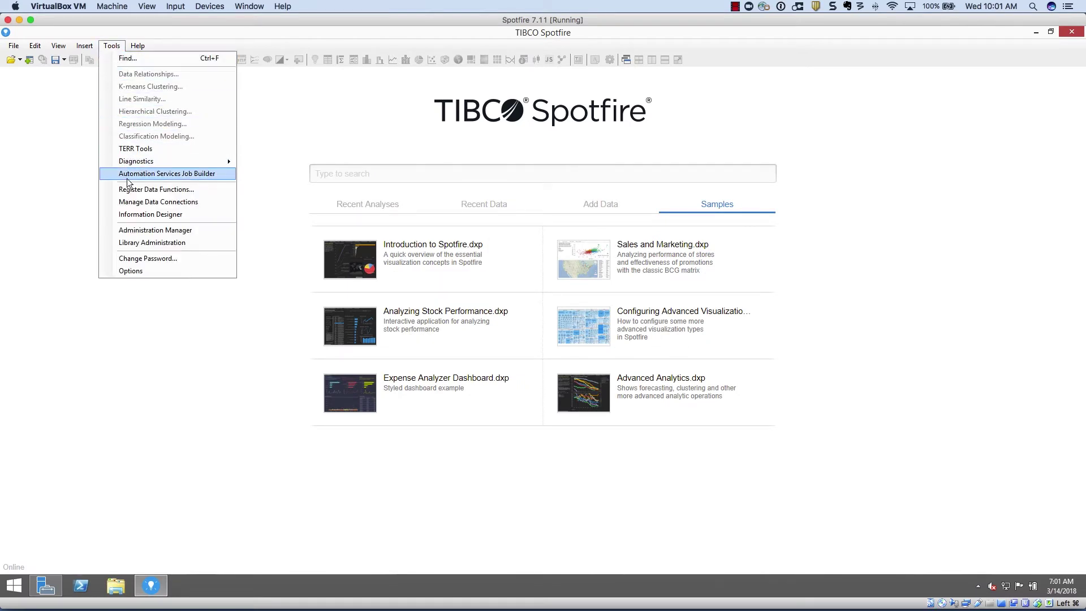
{"action": "left_click", "coordinate": [191, 215]}
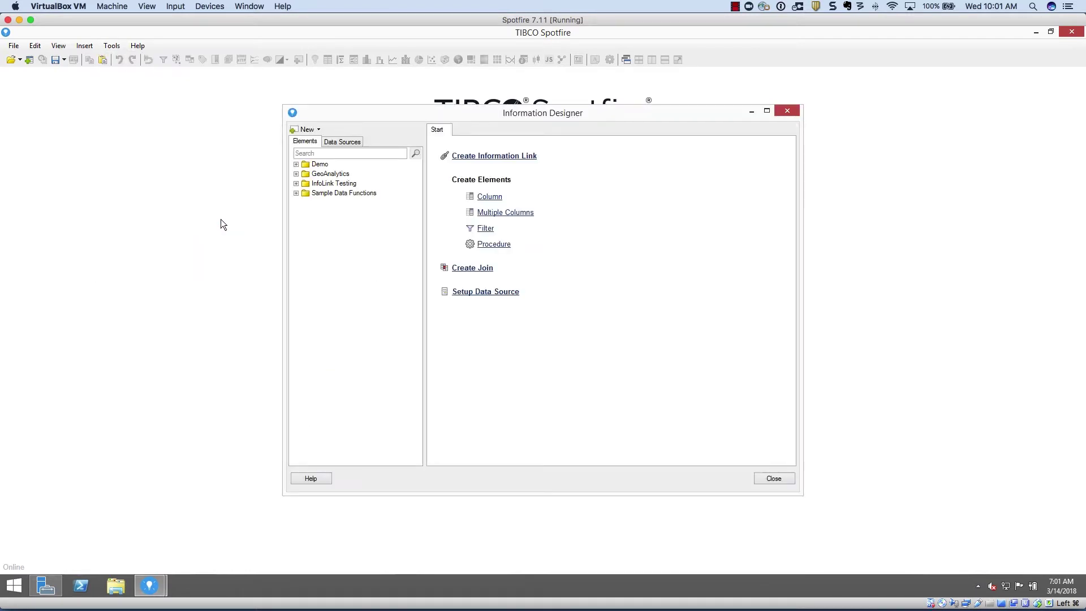
{"action": "left_click", "coordinate": [296, 184]}
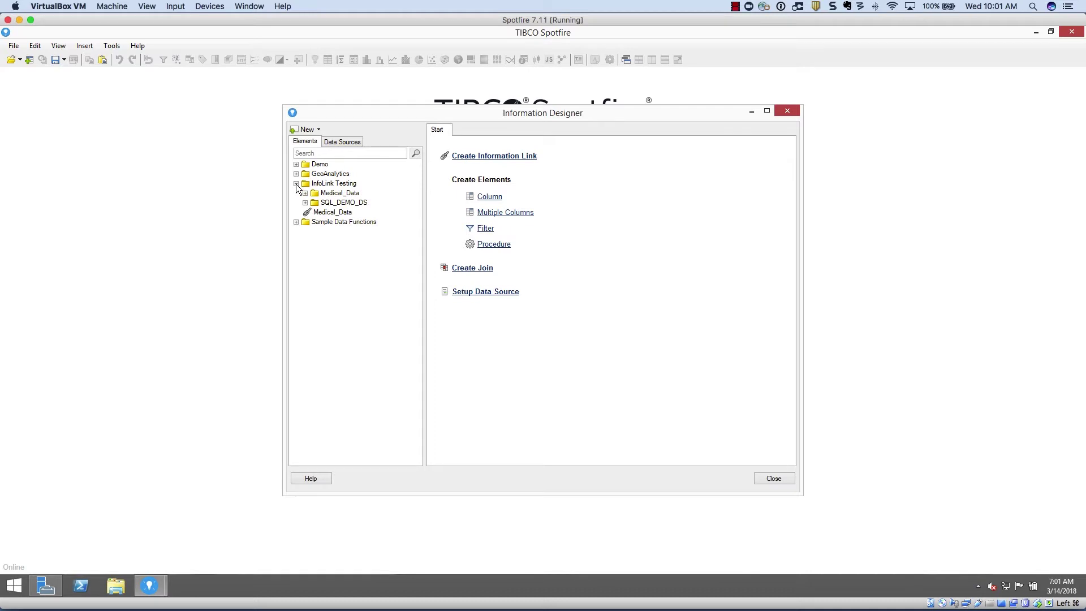
{"action": "left_click", "coordinate": [326, 213]}
{"action": "double_click", "coordinate": [331, 213]}
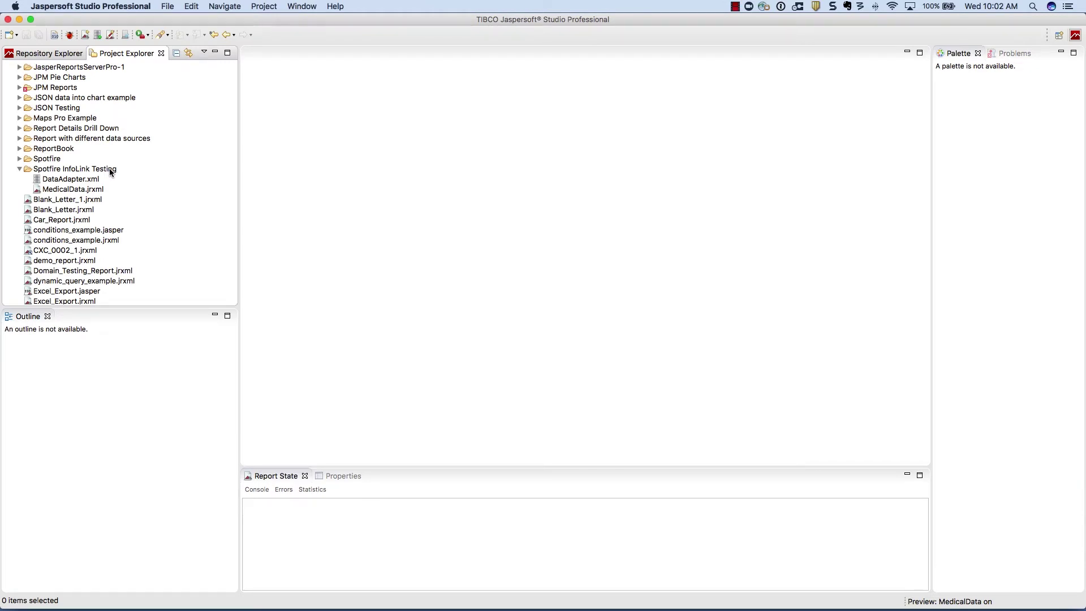
Step: Create a data adapter file InfoLink.xml in Spotfire InfoLink Testing, choosing TIBCO Spotfire Information Link
{"action": "right_click", "coordinate": [110, 170]}
{"action": "mouse_move", "coordinate": [135, 176]}
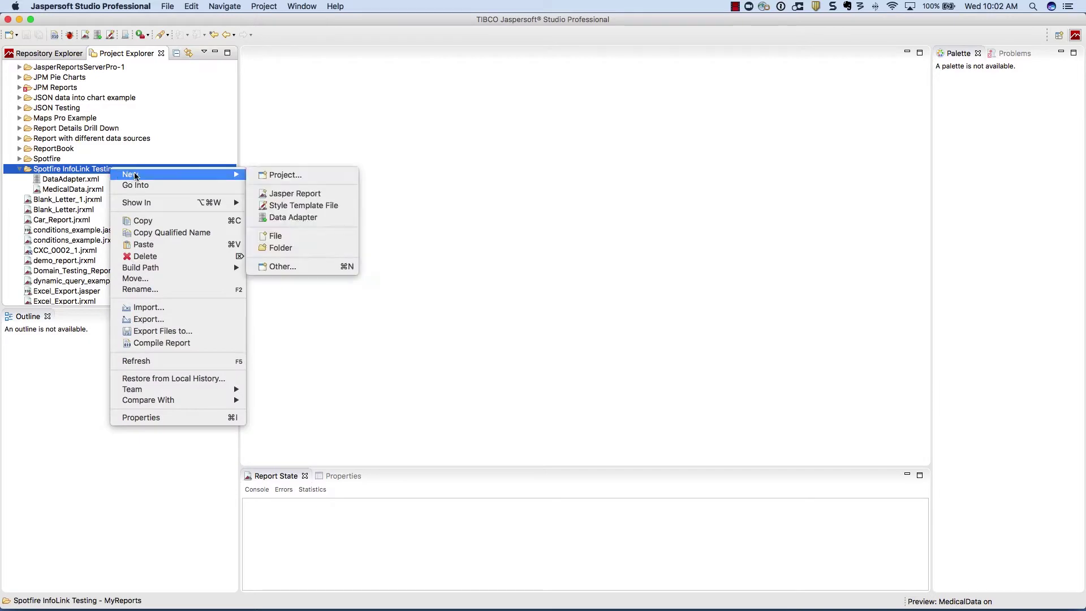
{"action": "left_click", "coordinate": [307, 218]}
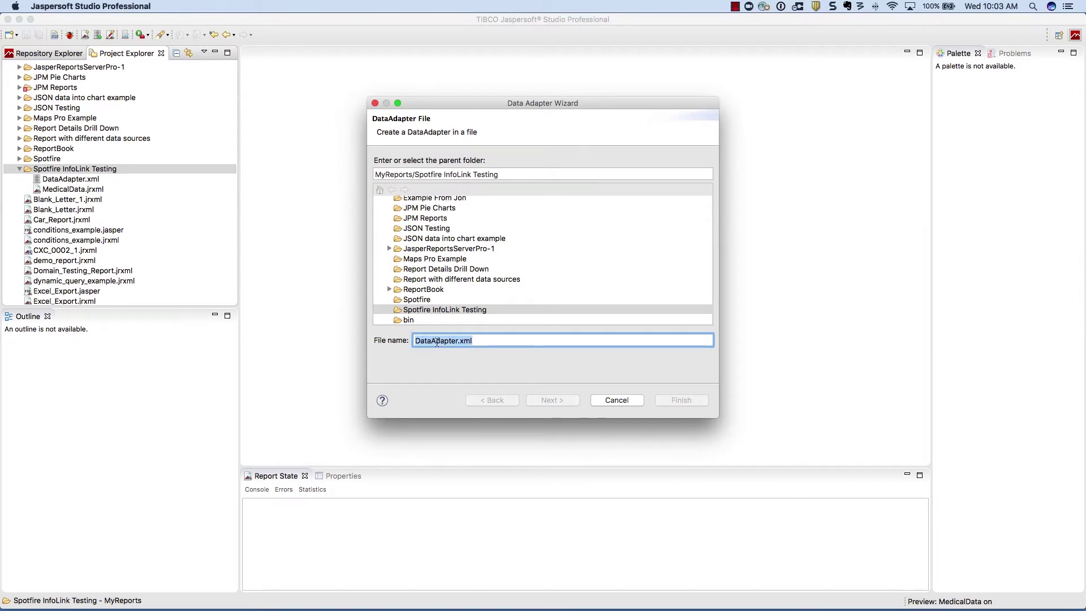
{"action": "left_click_drag", "start_coordinate": [459, 341], "coordinate": [400, 338]}
{"action": "type", "text": "Info"}
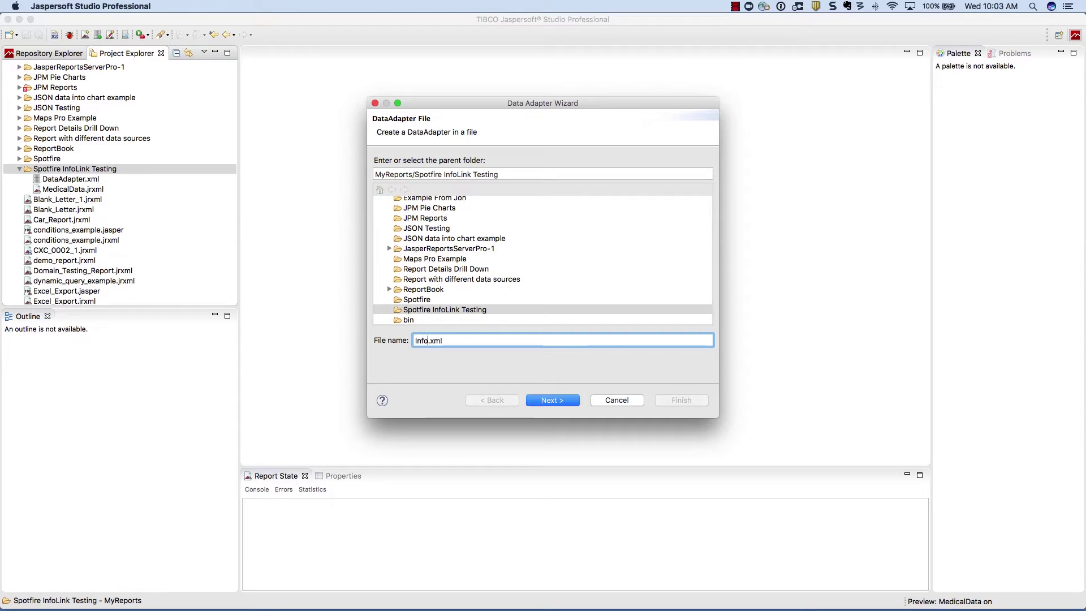
{"action": "type", "text": "Link"}
{"action": "left_click", "coordinate": [549, 401]}
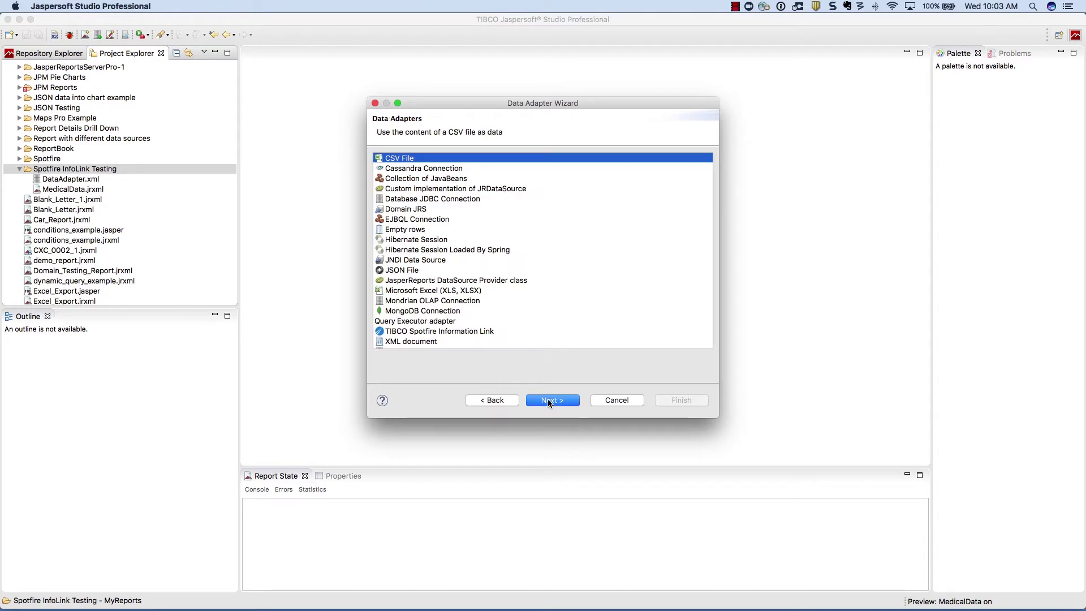
{"action": "left_click", "coordinate": [480, 332]}
{"action": "scroll", "coordinate": [472, 319], "scroll_direction": "down", "scroll_amount": 1}
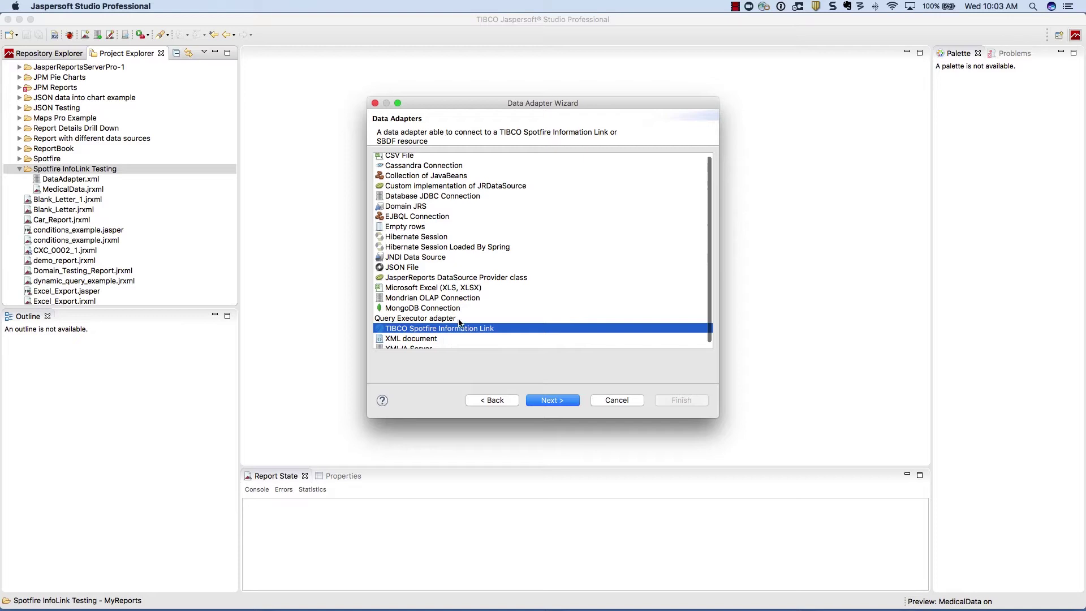
Step: Name the adapter 'SF Info Link' and paste in the Spotfire server URL
{"action": "left_click", "coordinate": [559, 402]}
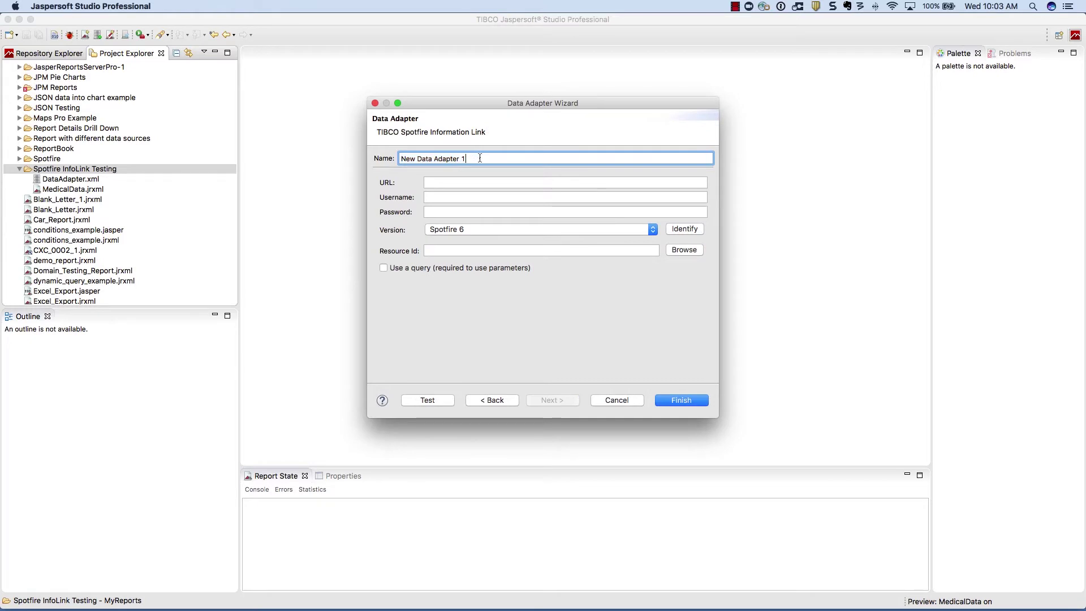
{"action": "type", "text": "SF Info Link"}
{"action": "left_click", "coordinate": [446, 180]}
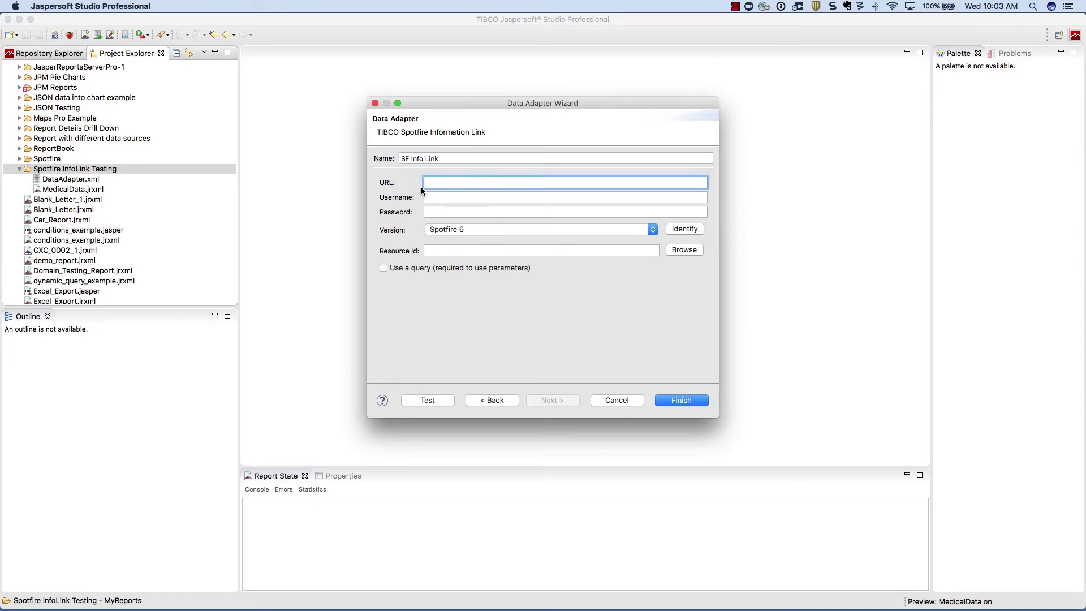
{"action": "type", "text": "http://192.168.1.45/spotfire"}
Step: Enter the Spotfire username and password, and set the version to Spotfire 7
{"action": "left_click", "coordinate": [438, 195]}
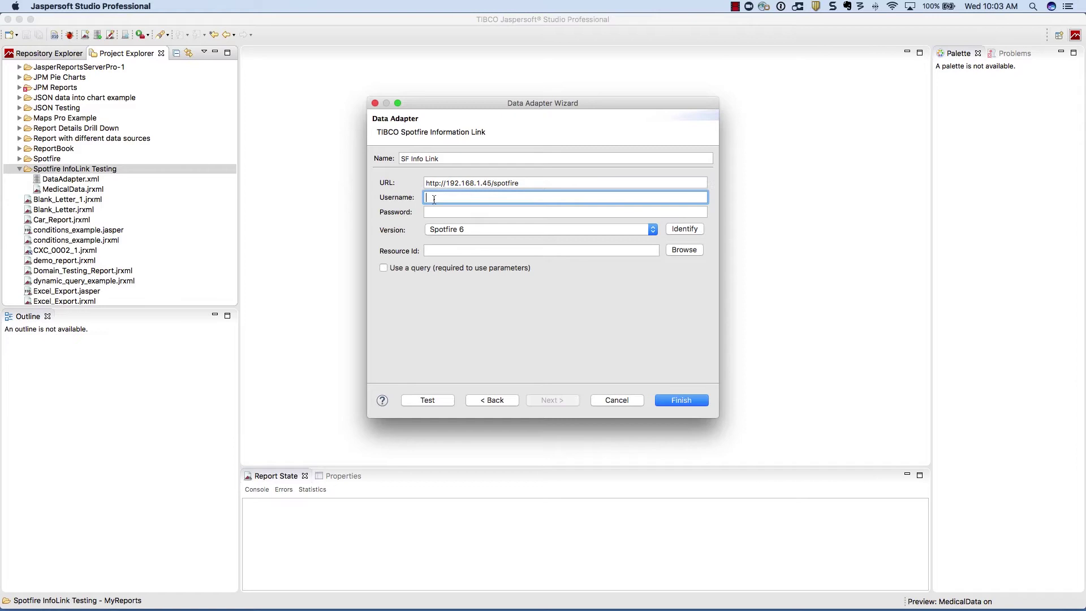
{"action": "type", "text": "sfadmin"}
{"action": "key", "text": "Tab"}
{"action": "type", "text": "••••••••"}
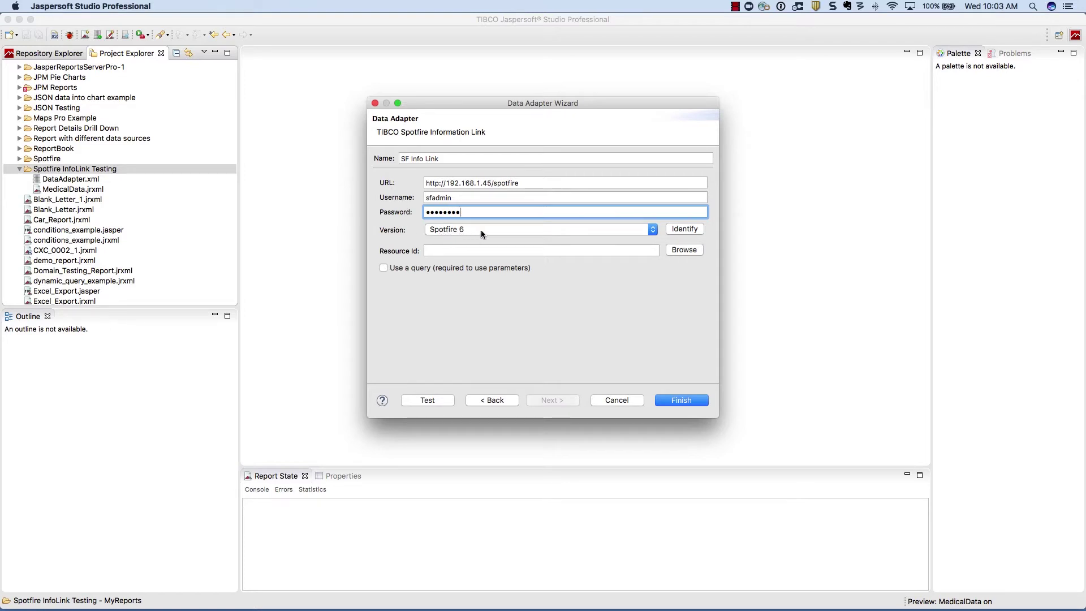
{"action": "left_click", "coordinate": [622, 231]}
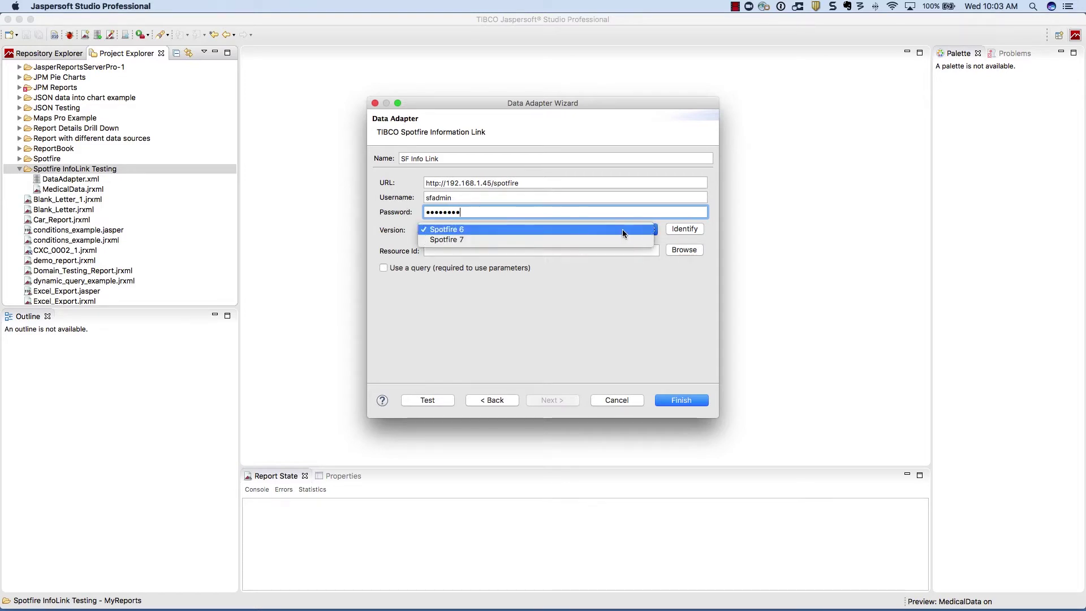
{"action": "left_click", "coordinate": [513, 238]}
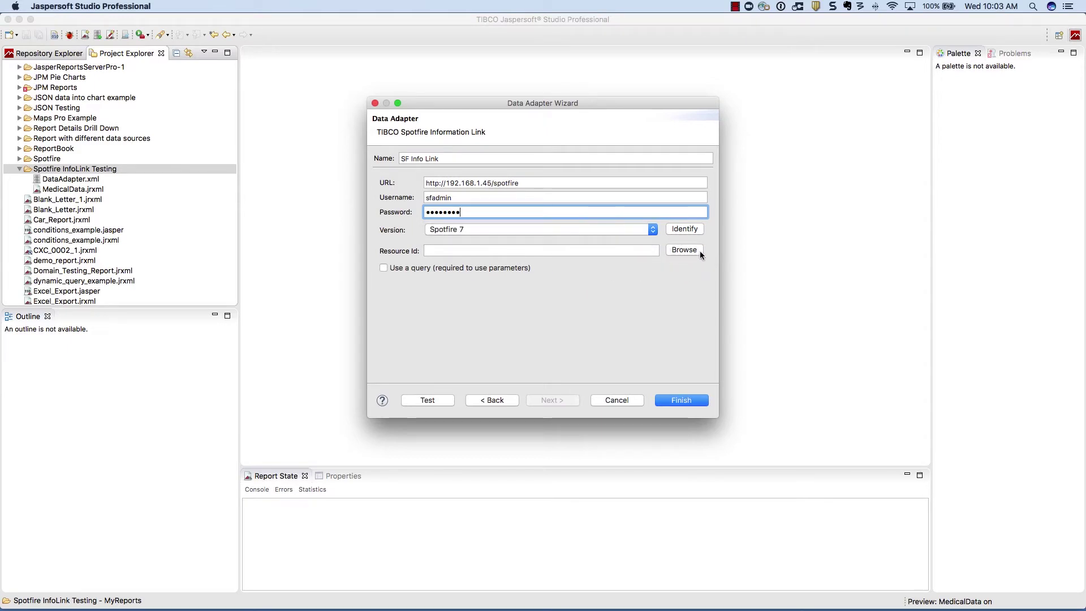
Step: Set the adapter's resource to the Medical_Data information link from the InfoLink Testing library folder
{"action": "left_click", "coordinate": [679, 255]}
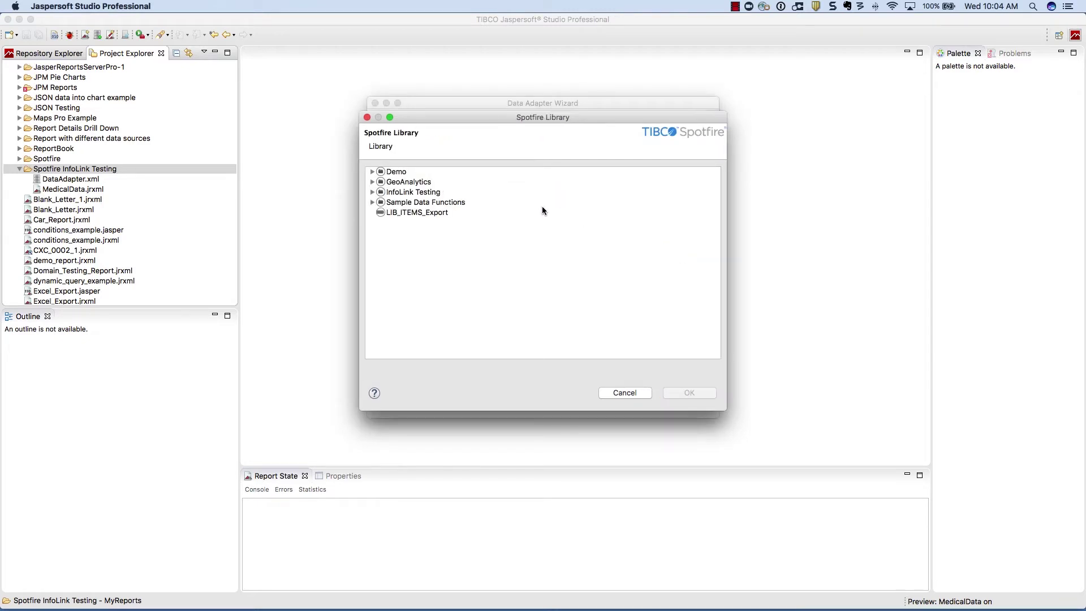
{"action": "left_click", "coordinate": [372, 192]}
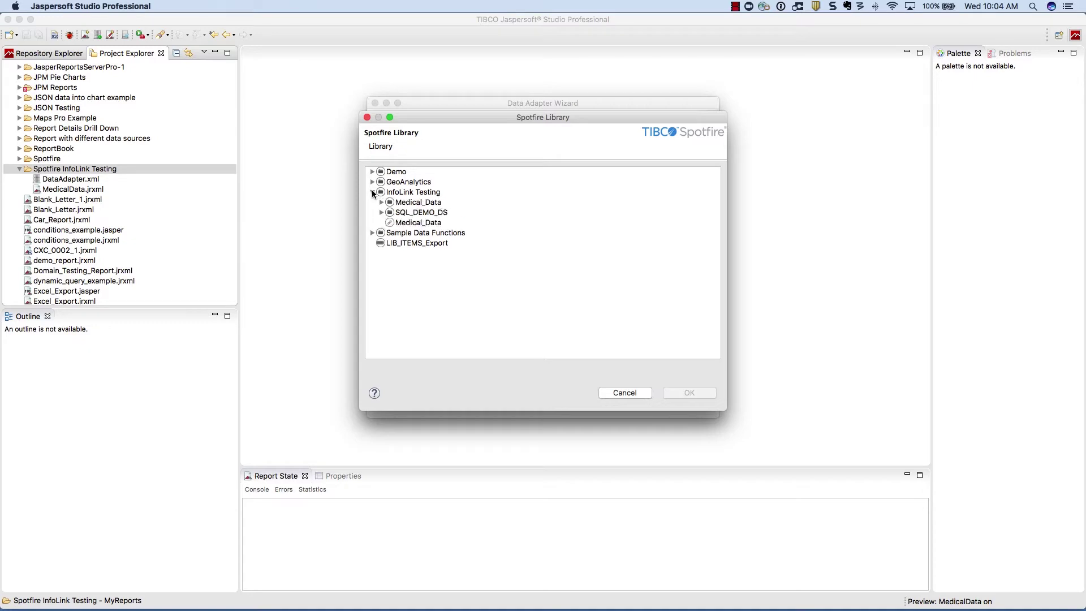
{"action": "left_click", "coordinate": [413, 223]}
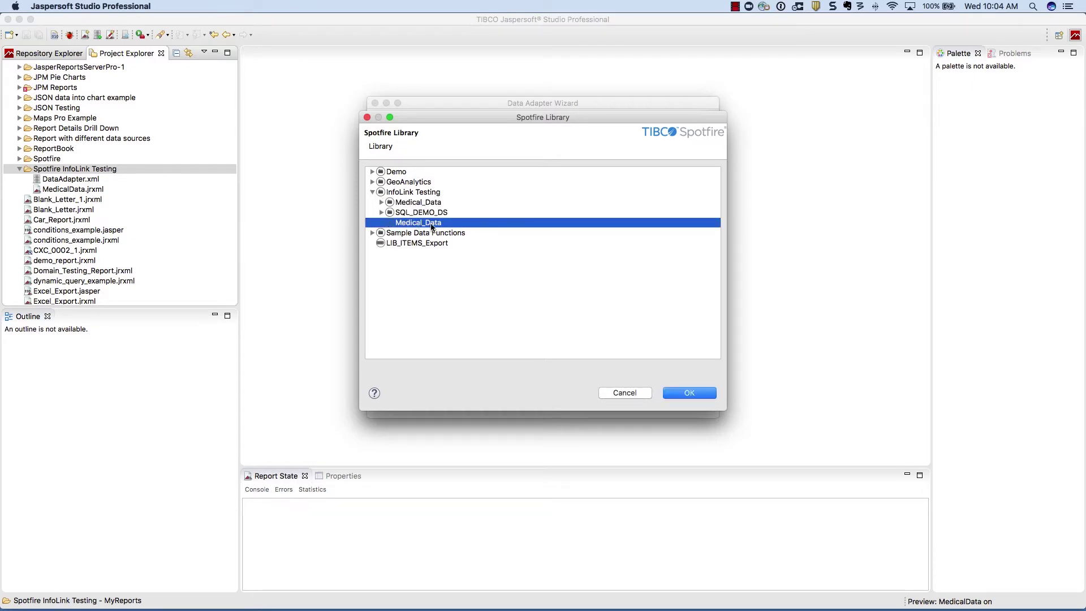
{"action": "left_click", "coordinate": [690, 393]}
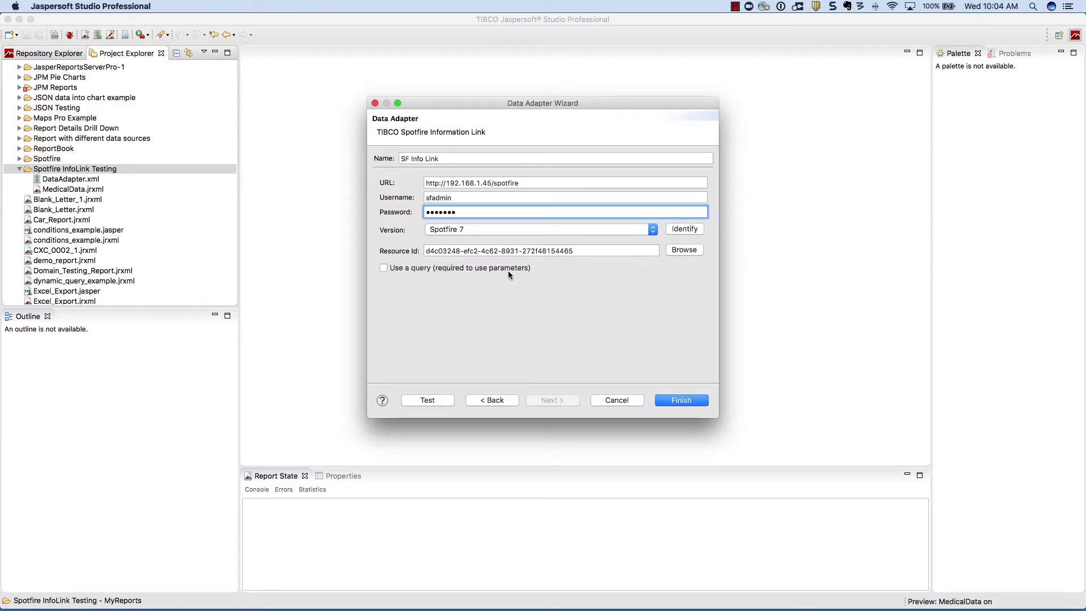
Step: Enable 'Use a query', finish the InfoLink.xml adapter, and close its editor
{"action": "left_click", "coordinate": [385, 268]}
{"action": "left_click", "coordinate": [671, 400]}
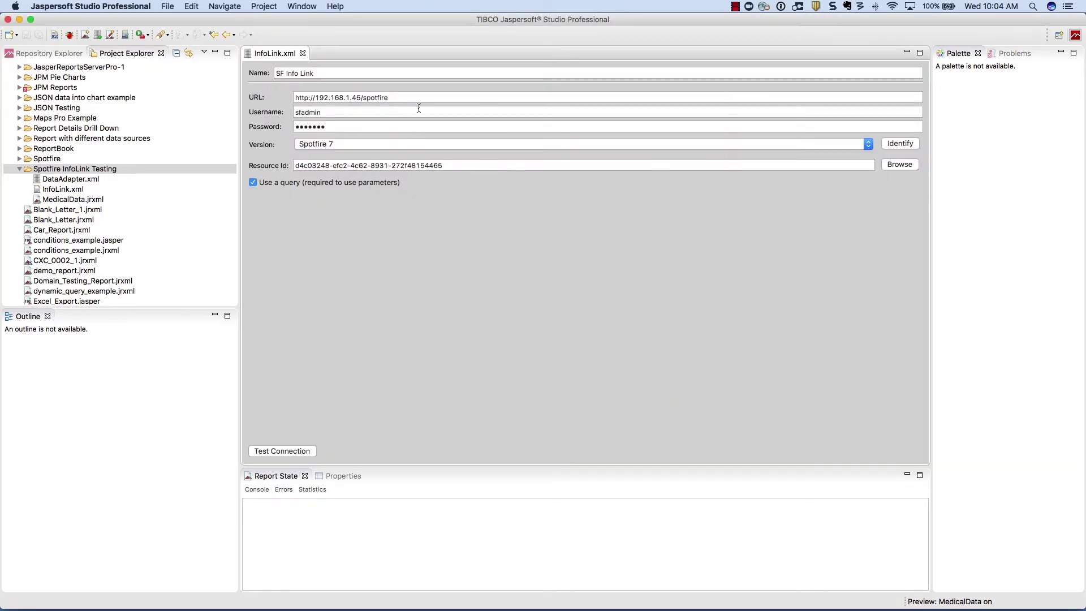
{"action": "left_click", "coordinate": [303, 53]}
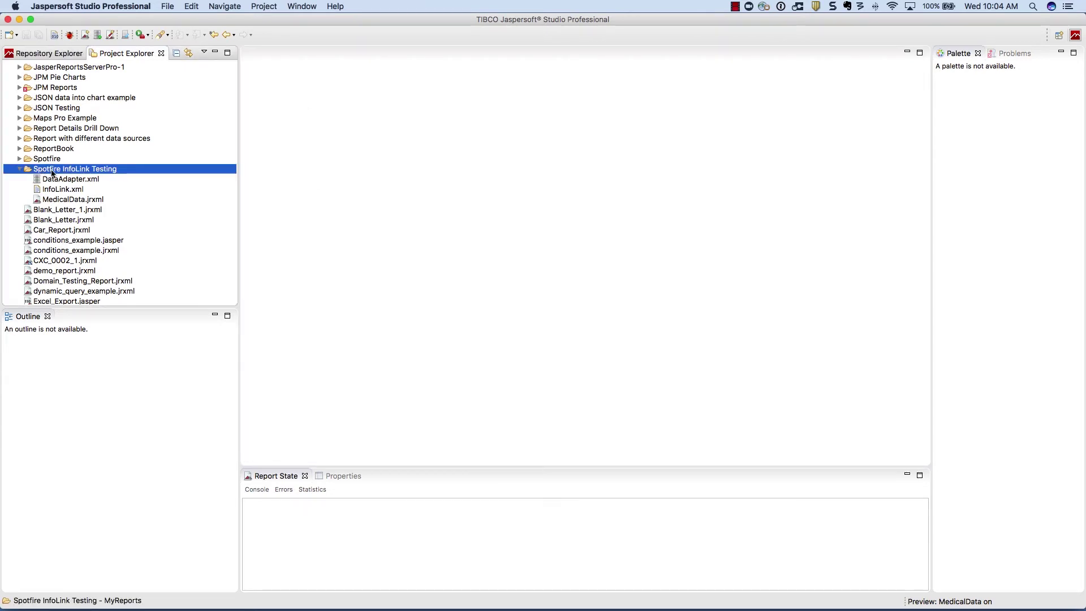
Step: Create a Blank Letter report named InfoLinkTest.jrxml in the Spotfire InfoLink Testing folder
{"action": "right_click", "coordinate": [111, 168]}
{"action": "mouse_move", "coordinate": [135, 176]}
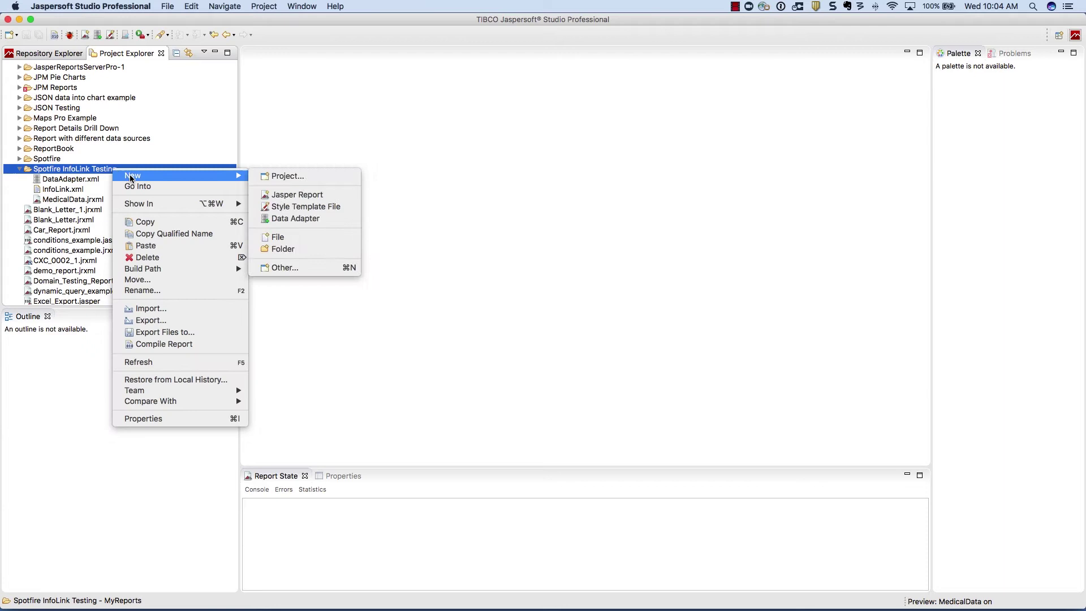
{"action": "left_click", "coordinate": [276, 196]}
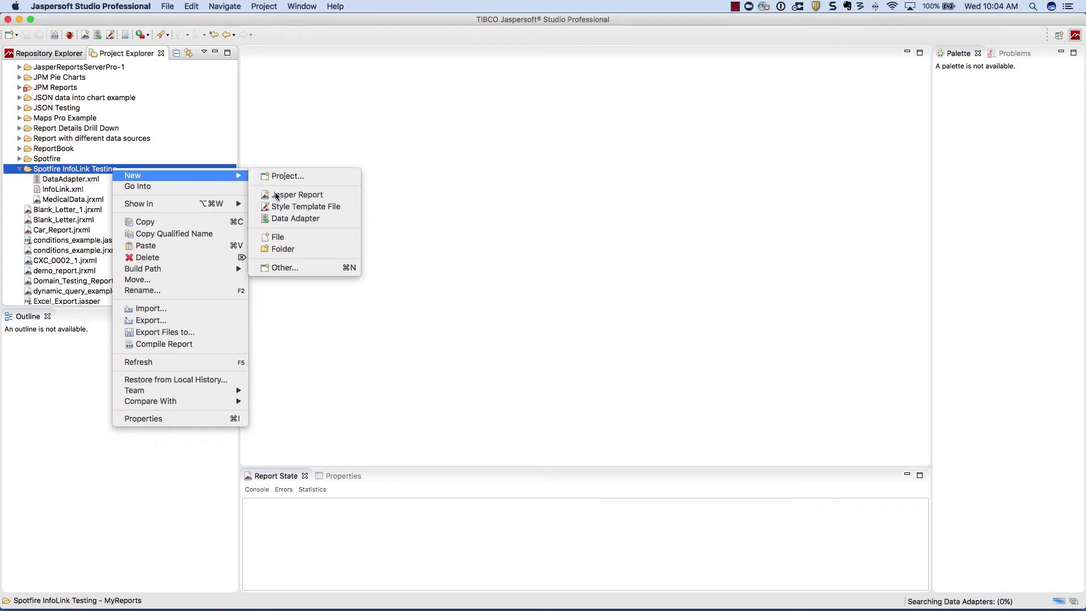
{"action": "left_click", "coordinate": [662, 208]}
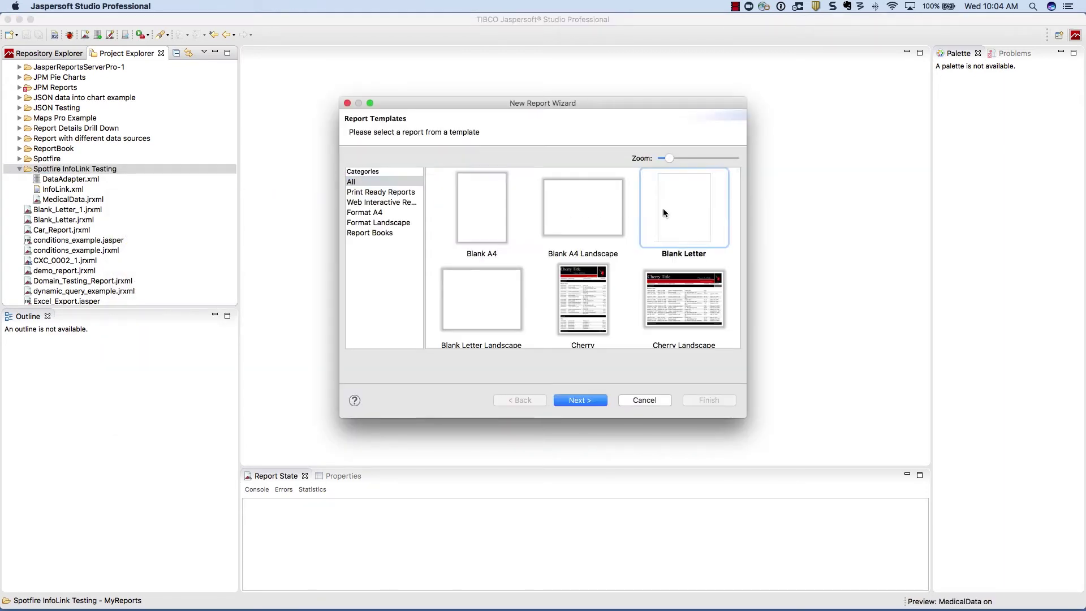
{"action": "left_click", "coordinate": [589, 399]}
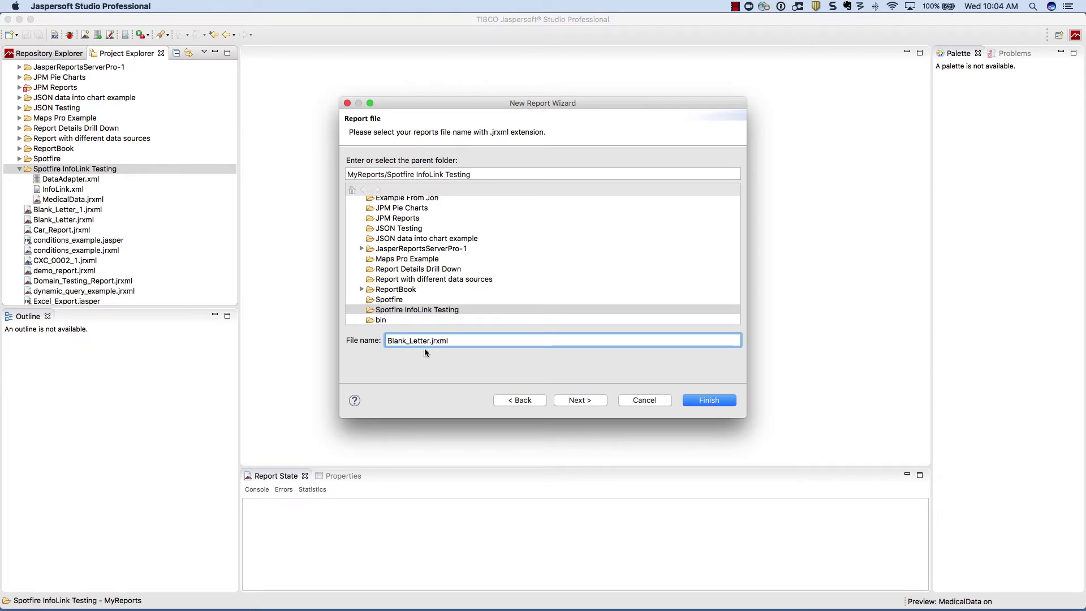
{"action": "left_click_drag", "start_coordinate": [432, 340], "coordinate": [365, 341]}
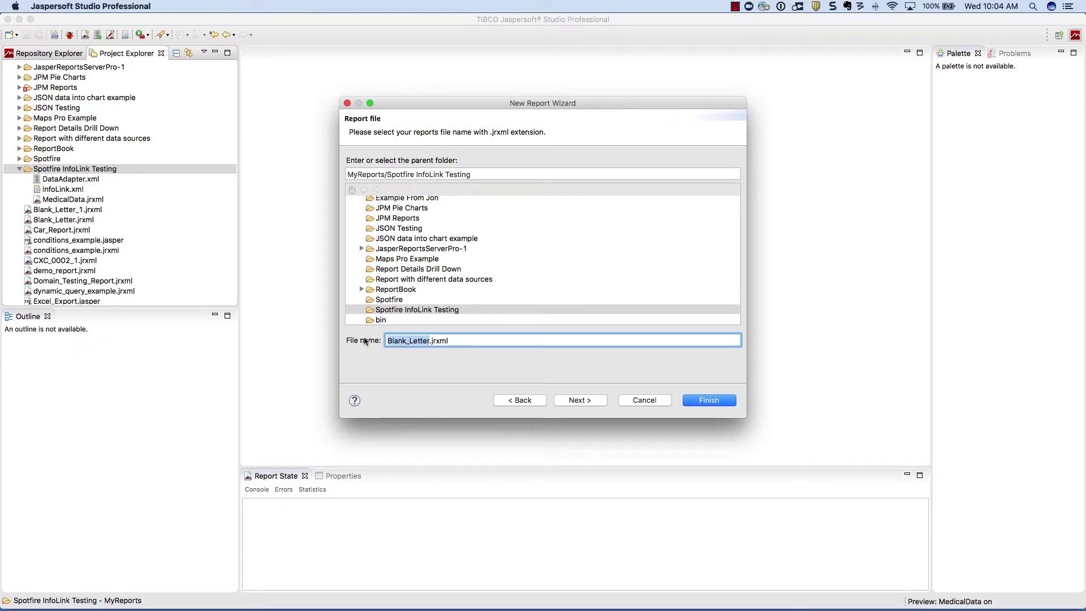
{"action": "type", "text": "InfoLink"}
{"action": "type", "text": "Tes"}
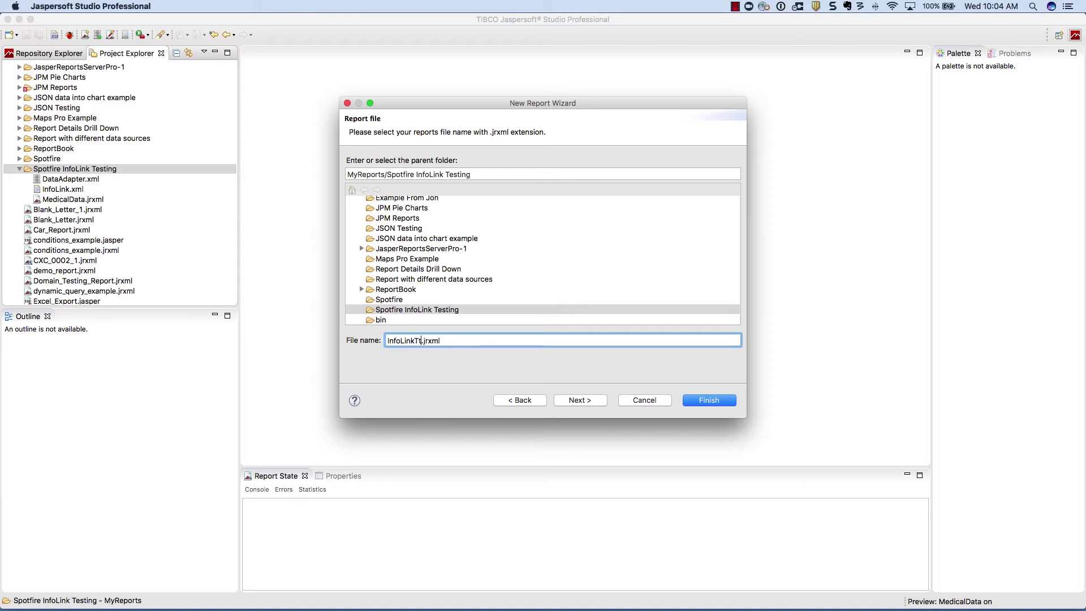
{"action": "type", "text": "t"}
{"action": "left_click", "coordinate": [709, 401]}
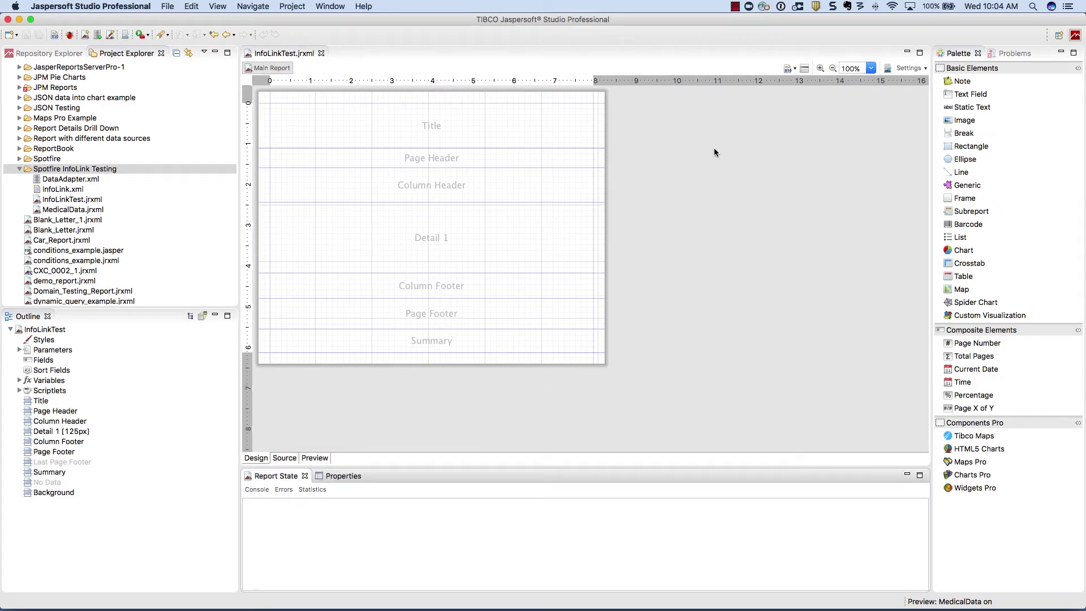
Step: In Dataset and Query, select the SF Info Link adapter and the spotfire query language
{"action": "left_click", "coordinate": [804, 68]}
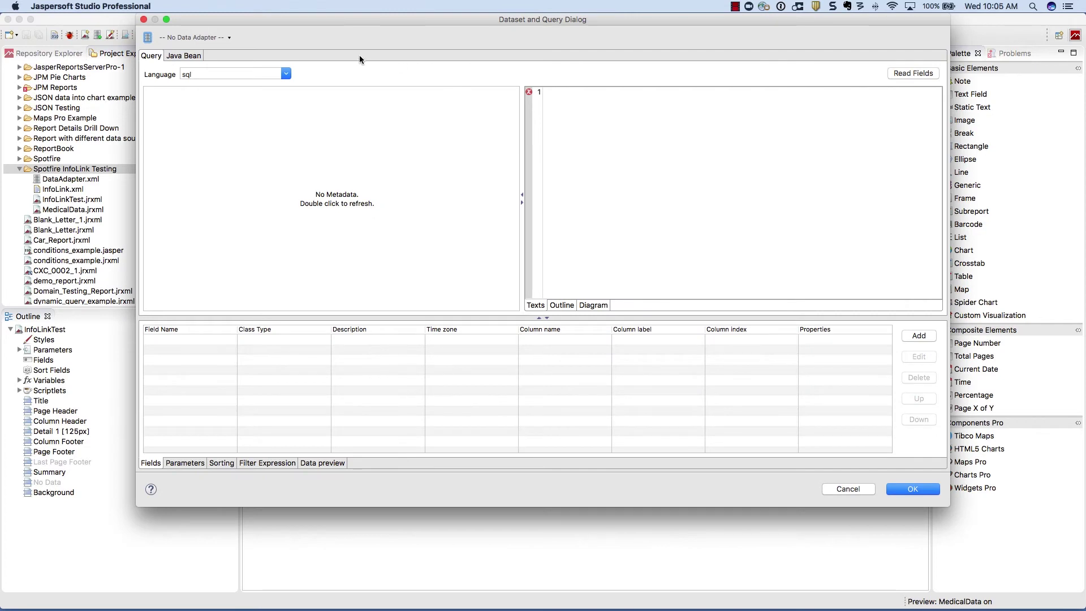
{"action": "left_click", "coordinate": [229, 37]}
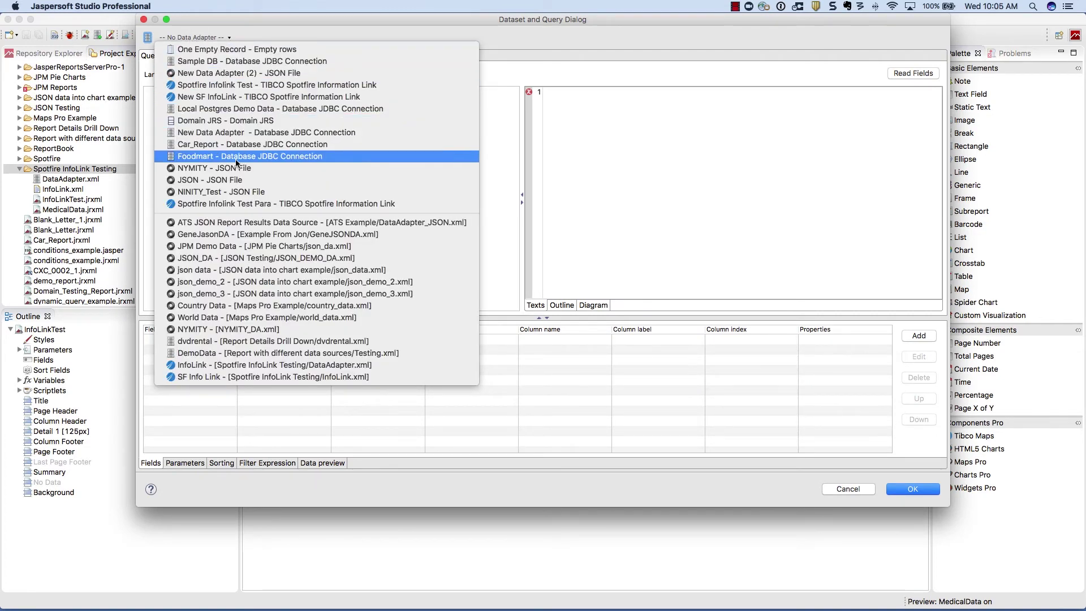
{"action": "left_click", "coordinate": [199, 376]}
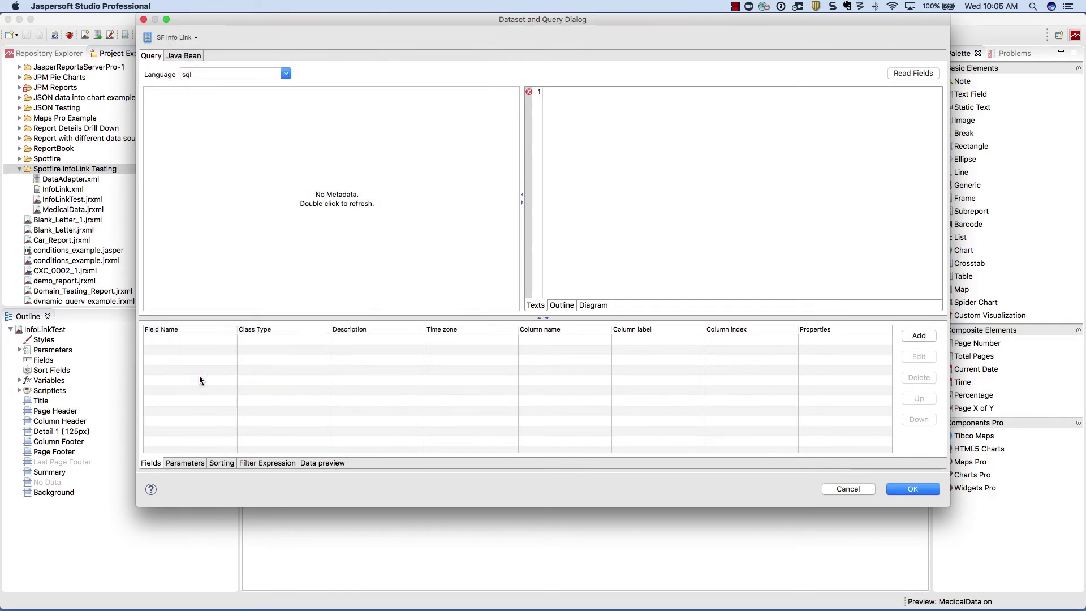
{"action": "left_click", "coordinate": [284, 75]}
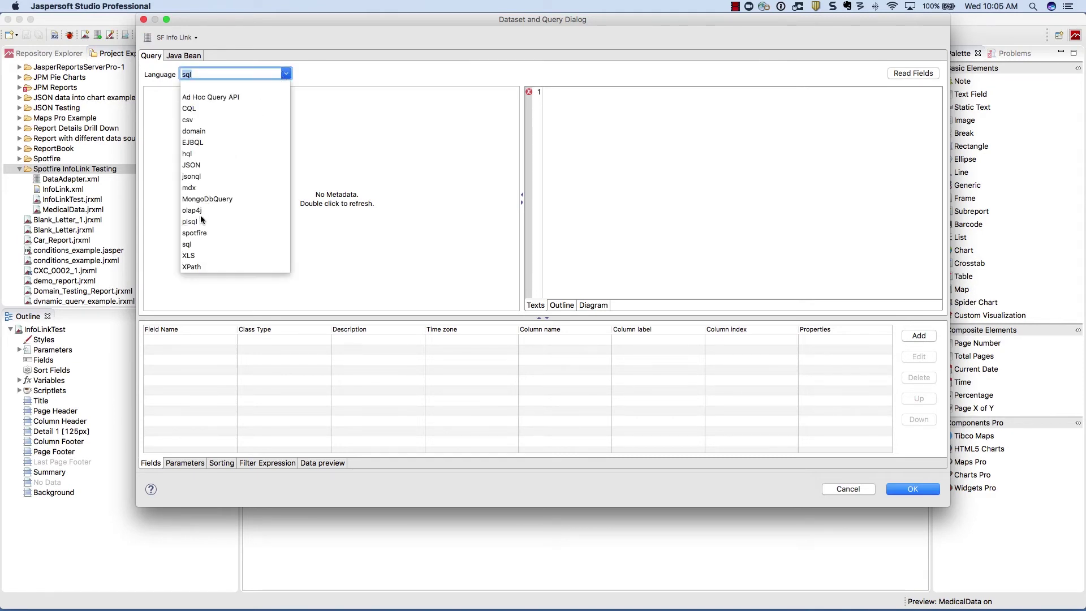
{"action": "left_click", "coordinate": [194, 232]}
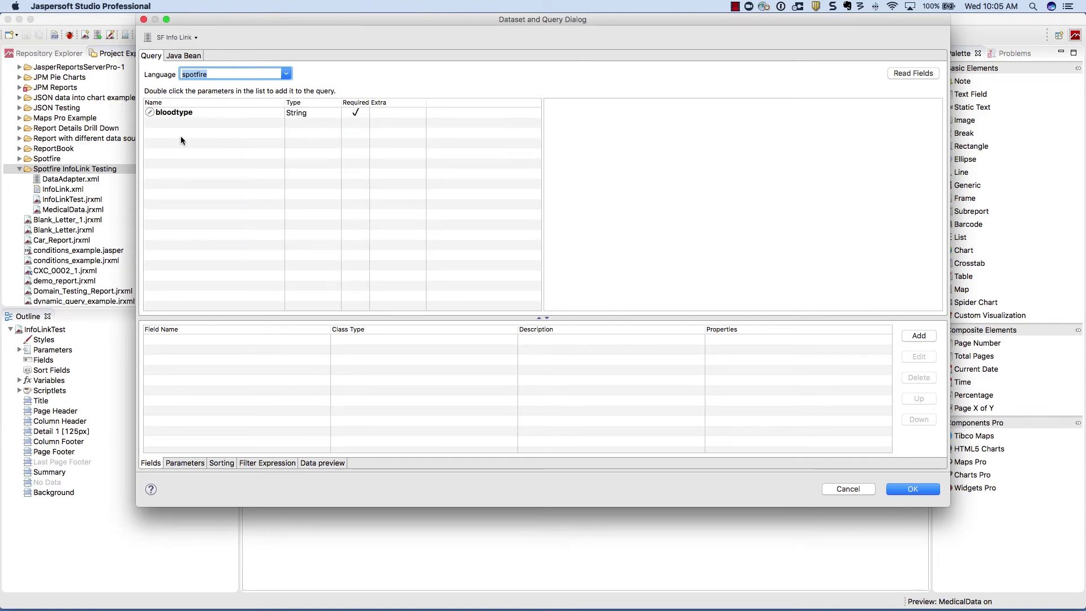
Step: Filter the query with bloodtype="A", read the Medical_Data fields, and open the Data preview
{"action": "double_click", "coordinate": [172, 114]}
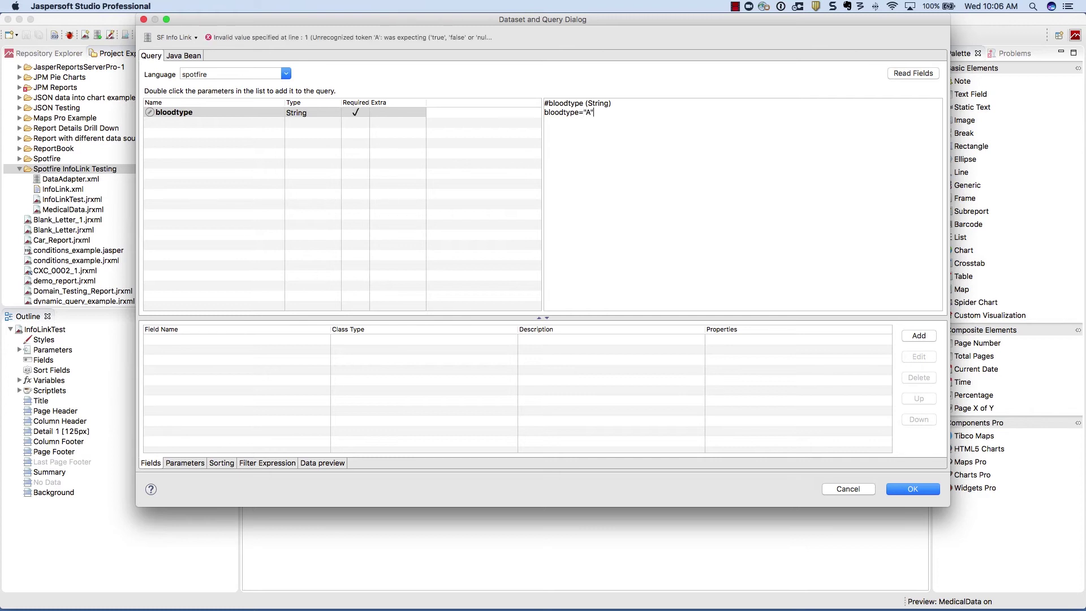
{"action": "left_click", "coordinate": [912, 74]}
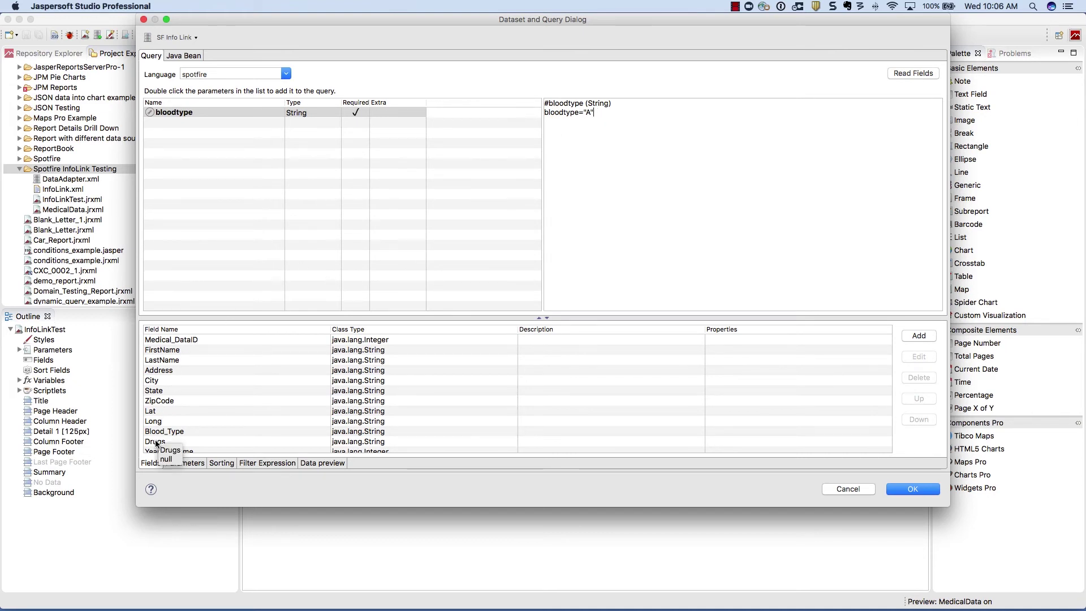
{"action": "left_click", "coordinate": [318, 461]}
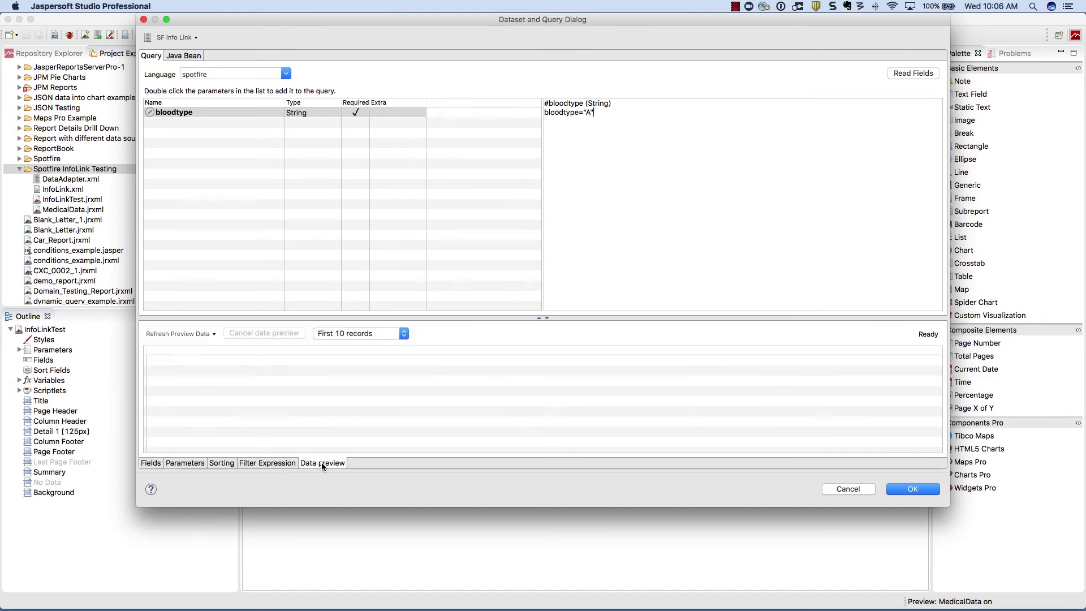
Step: Preview blood type A records, refresh with bloodtype "O" to show only type O, and apply the query
{"action": "left_click", "coordinate": [182, 333]}
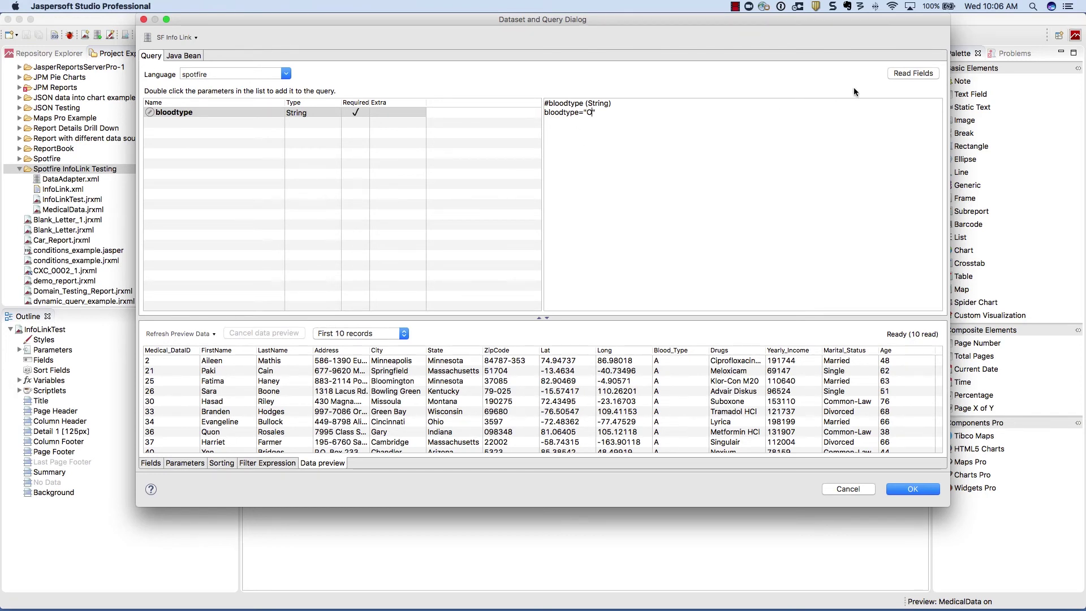
{"action": "left_click", "coordinate": [161, 334]}
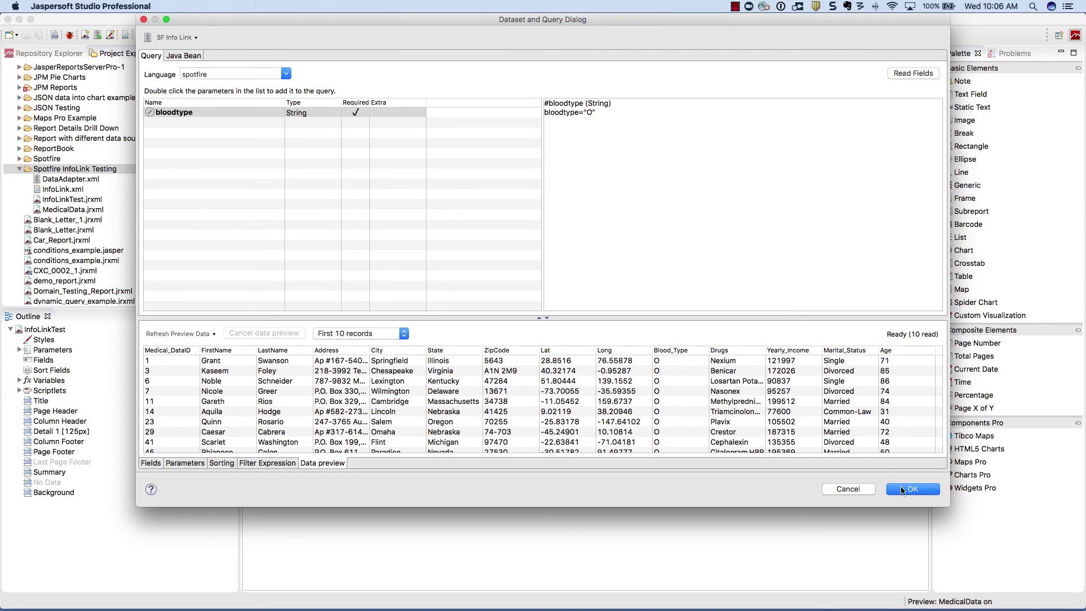
{"action": "left_click", "coordinate": [912, 488]}
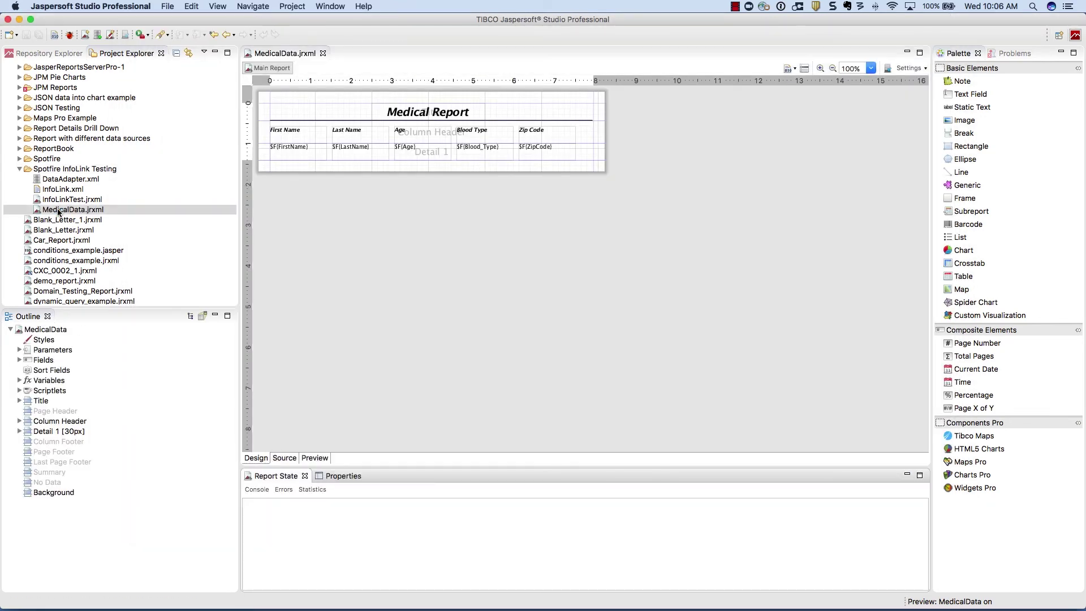
{"action": "left_click", "coordinate": [805, 69]}
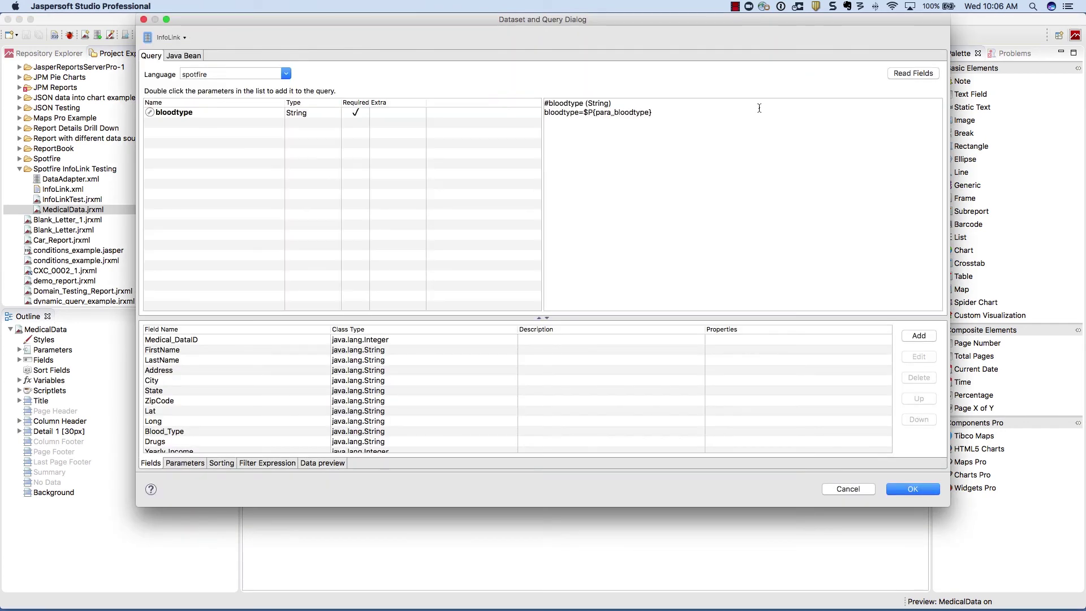
{"action": "left_click_drag", "start_coordinate": [583, 112], "coordinate": [657, 133]}
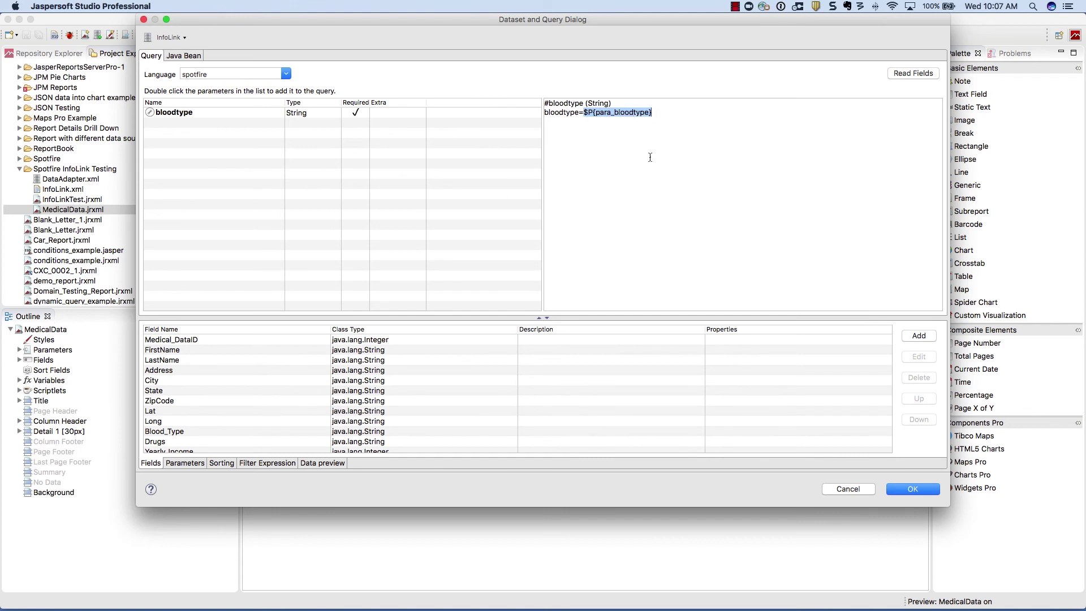
{"action": "left_click", "coordinate": [853, 491]}
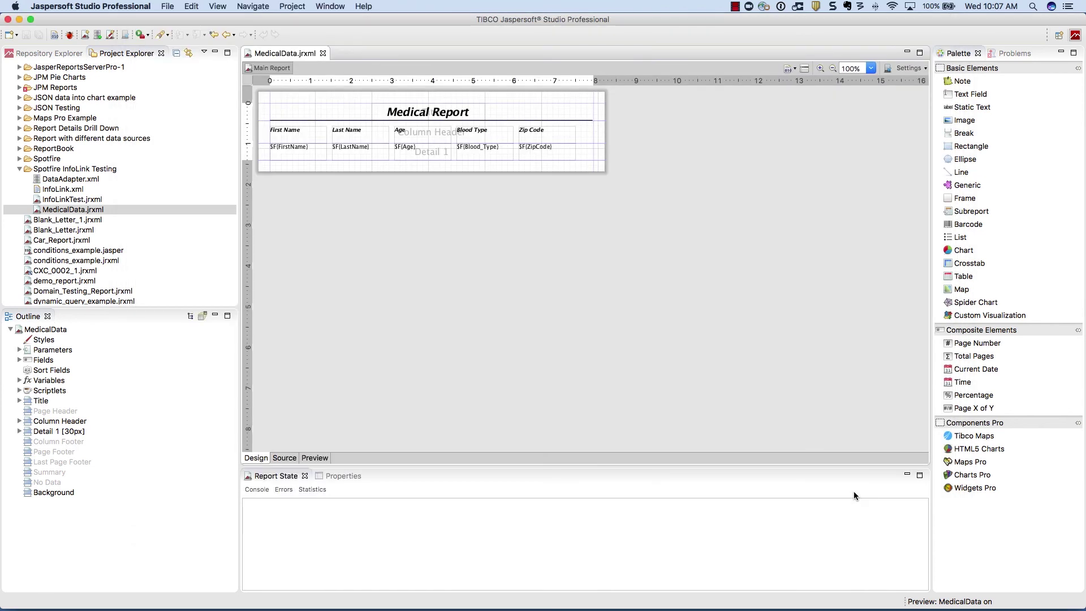
Step: Preview the Medical Report with para_bloodtype A, widening the preview area
{"action": "left_click", "coordinate": [318, 457]}
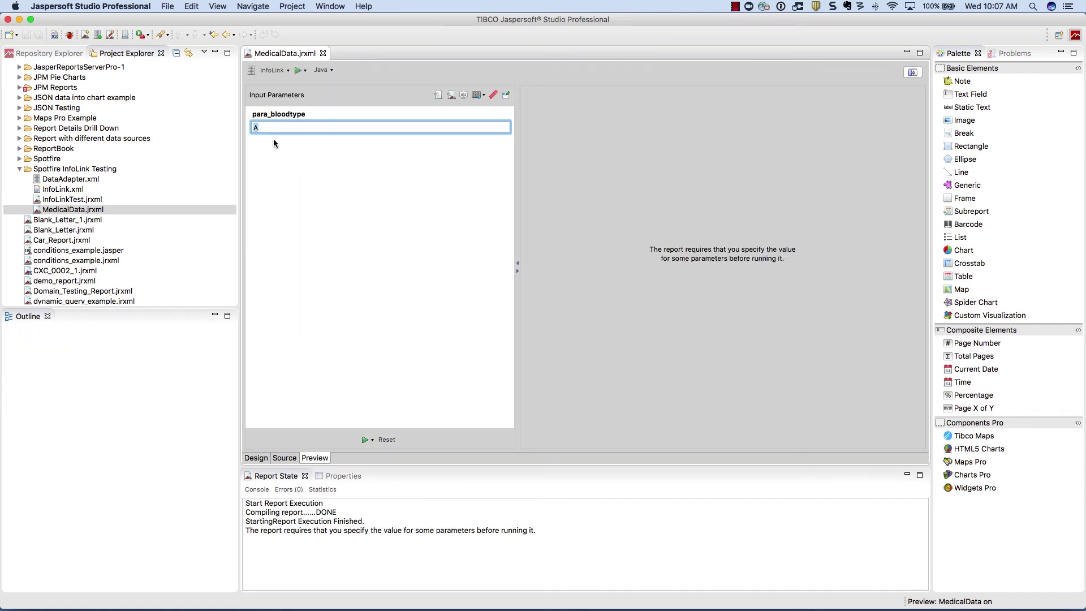
{"action": "left_click", "coordinate": [255, 128]}
{"action": "left_click_drag", "start_coordinate": [521, 262], "coordinate": [371, 260]}
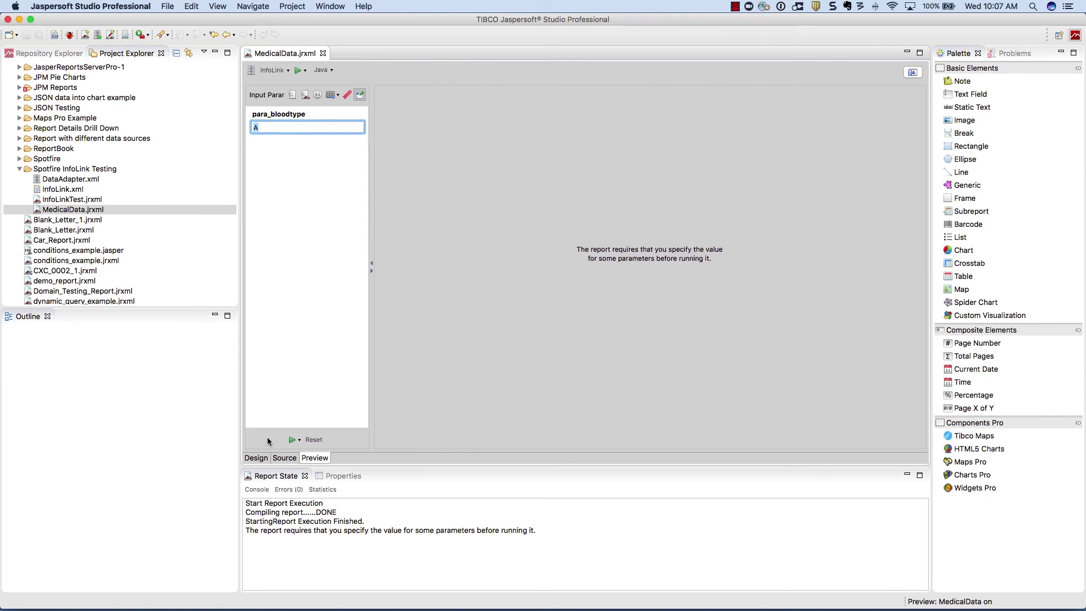
{"action": "left_click", "coordinate": [291, 439]}
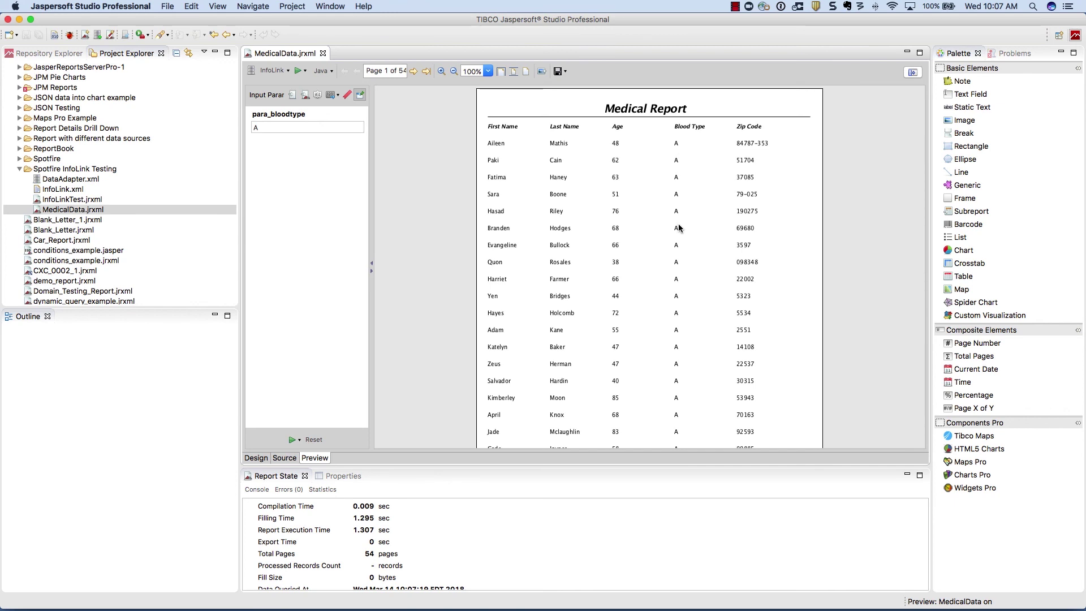
Step: Rerun the Medical Report with para_bloodtype O, then stop the recording
{"action": "left_click", "coordinate": [248, 127]}
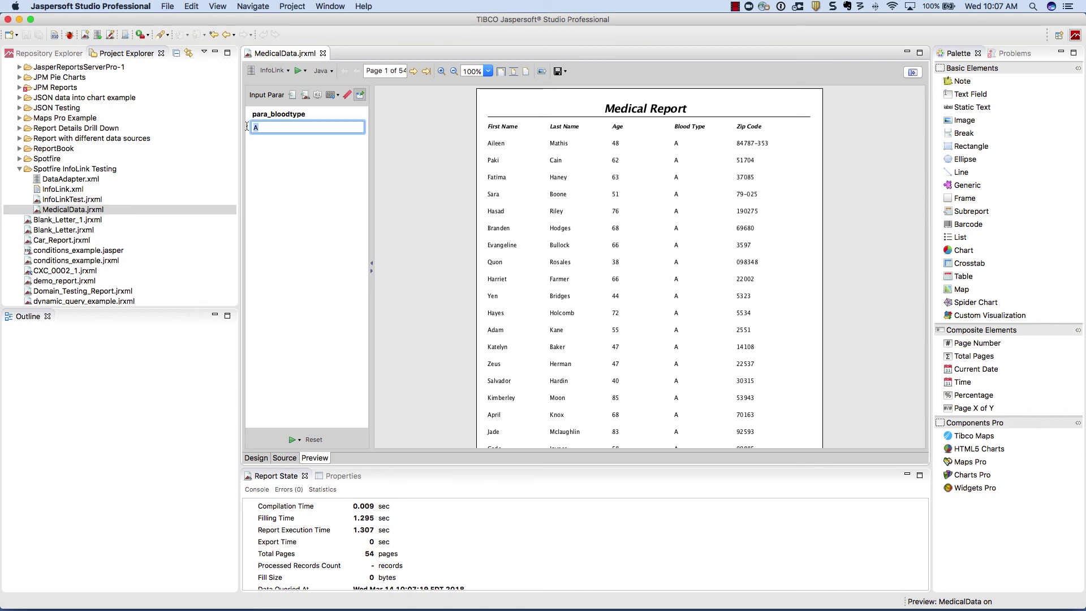
{"action": "type", "text": "O"}
{"action": "left_click", "coordinate": [292, 439]}
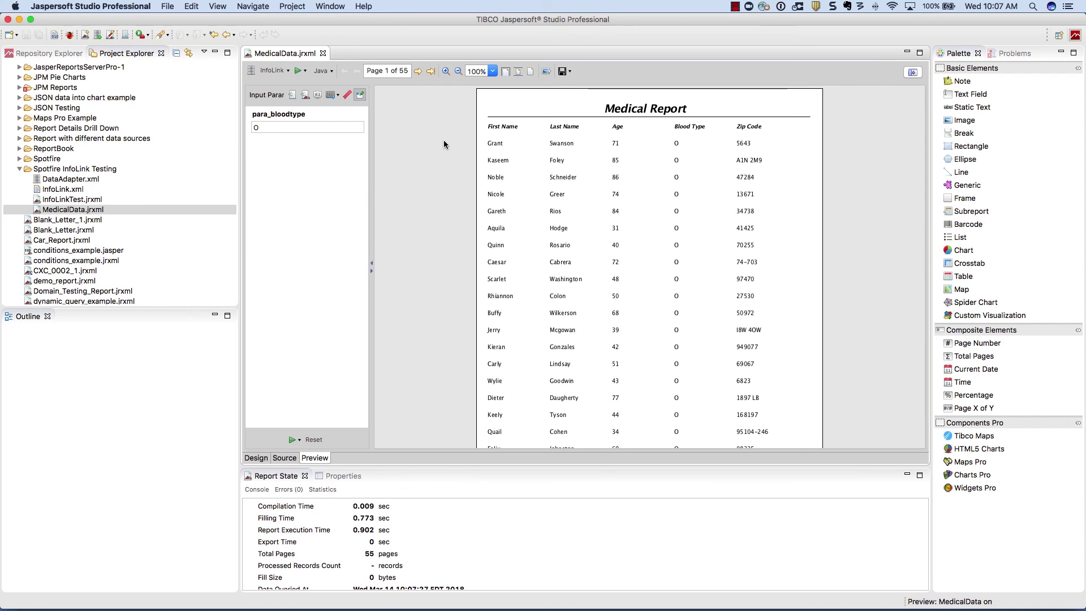
{"action": "left_click", "coordinate": [735, 7]}
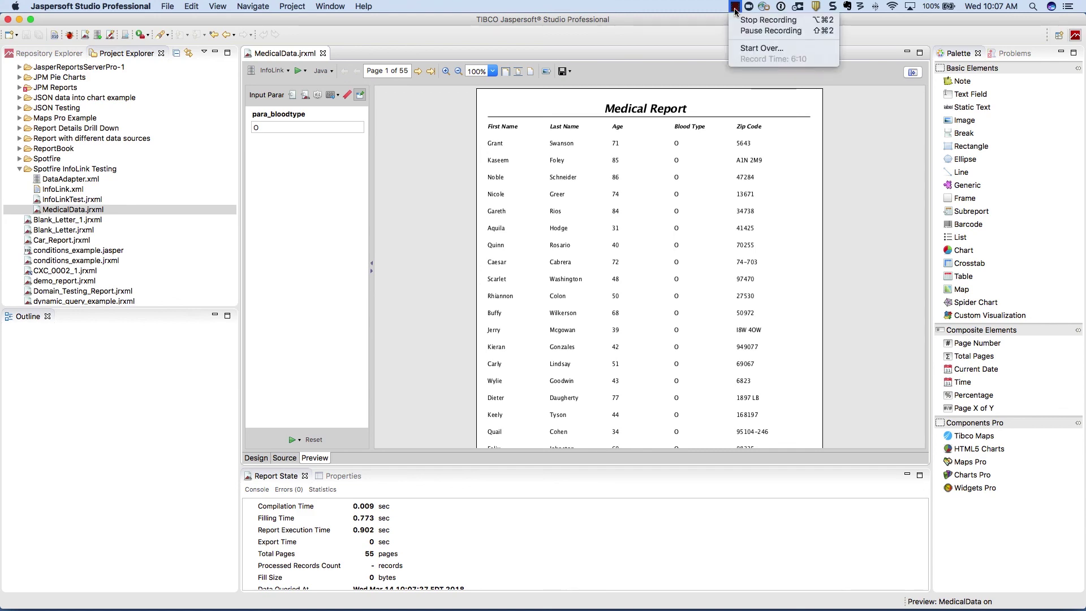
{"action": "left_click", "coordinate": [744, 22]}
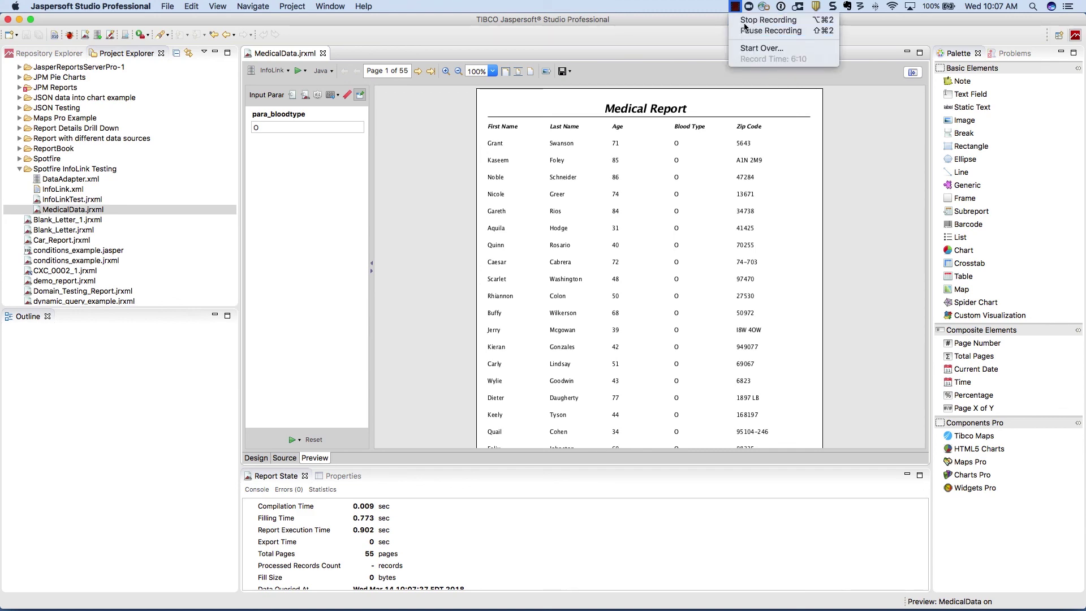